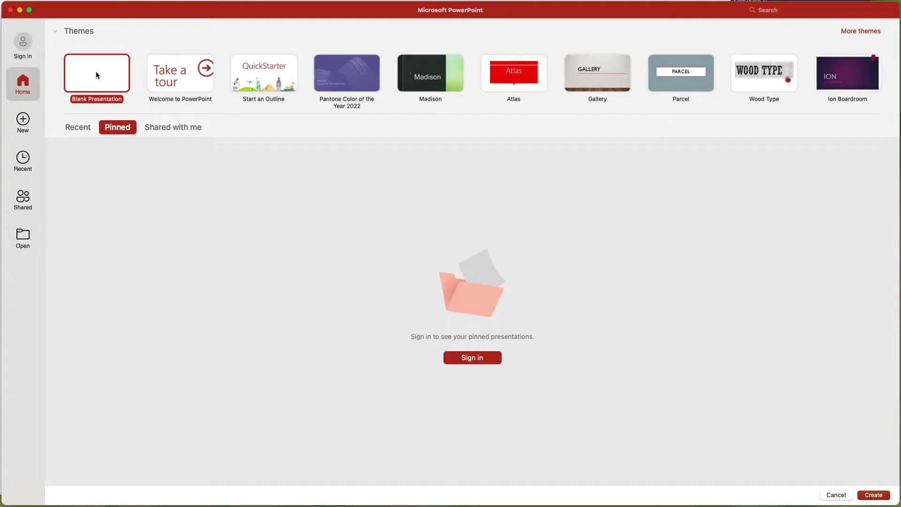
- Create a blank deck and enter 'Presentation Title' as the title slide's title
{"action": "double_click", "coordinate": [96, 72]}
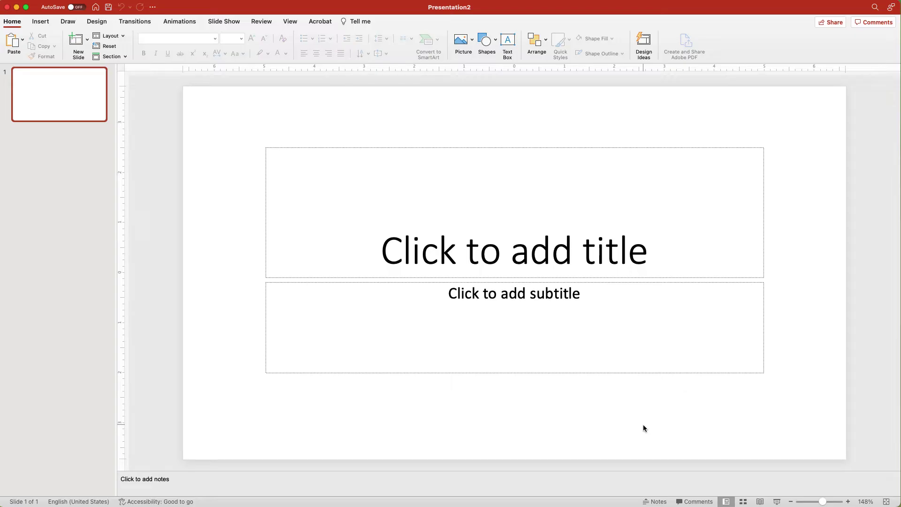
{"action": "left_click", "coordinate": [486, 259]}
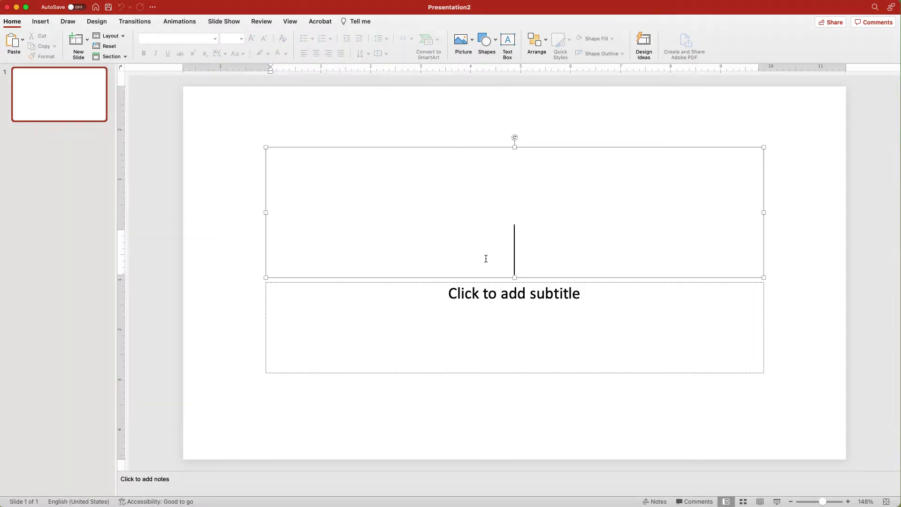
{"action": "type", "text": "Pres"}
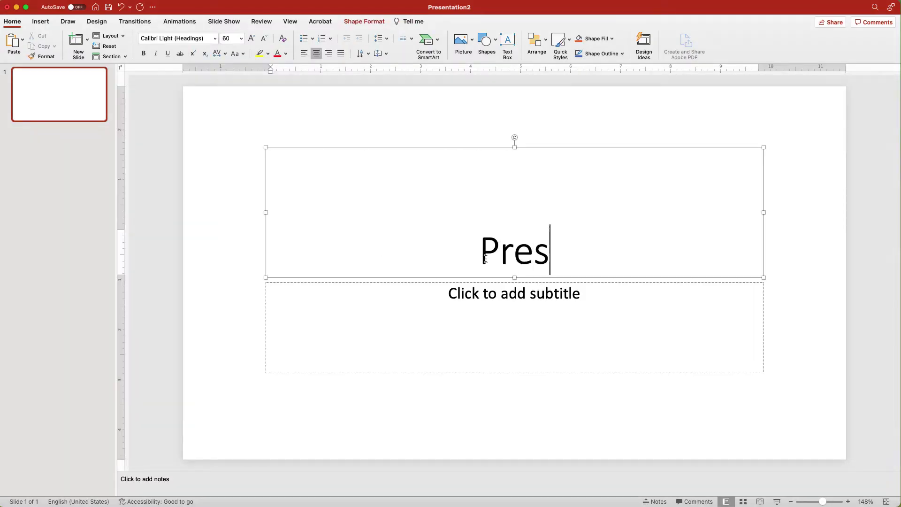
{"action": "type", "text": "entt"}
{"action": "key", "text": "BackSpace"}
{"action": "type", "text": "ation Title"}
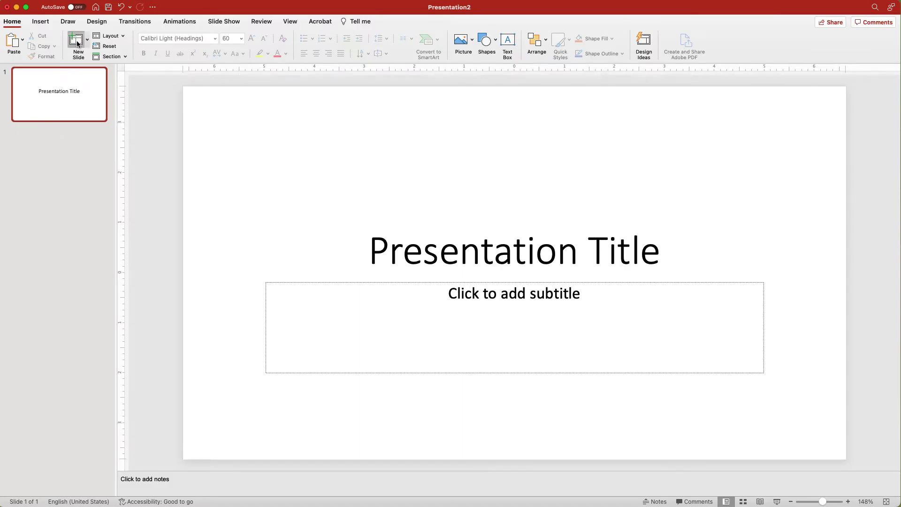
- Add slide 2 titled 'Slide Title', undoing the bullet points typed in its body
{"action": "left_click", "coordinate": [78, 44]}
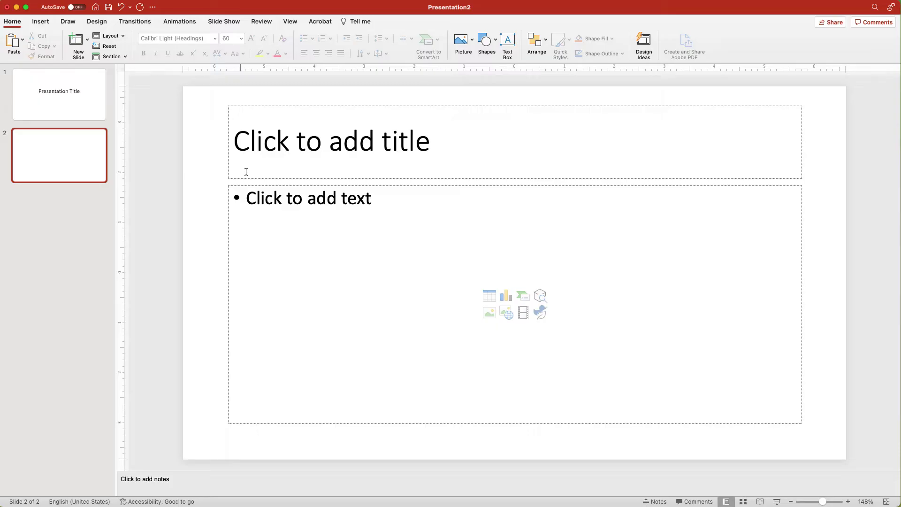
{"action": "left_click", "coordinate": [279, 144]}
{"action": "type", "text": "Slide "}
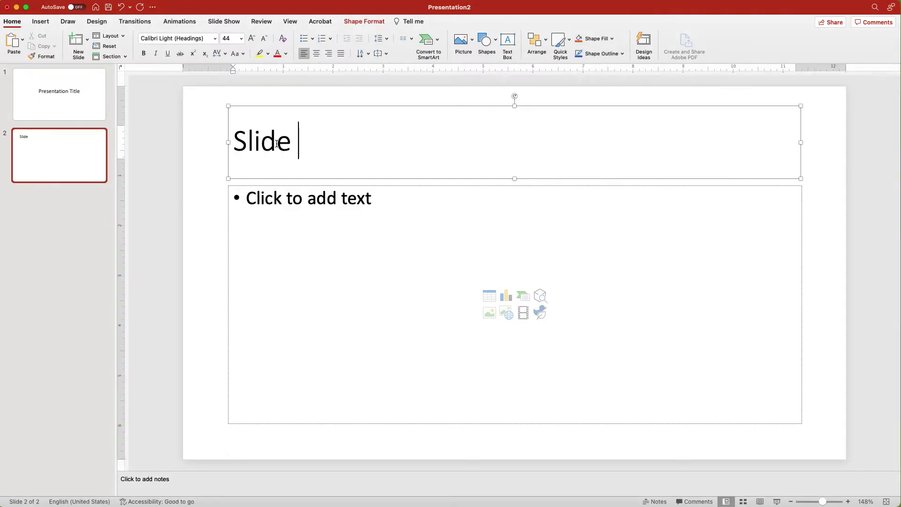
{"action": "type", "text": "Title"}
{"action": "left_click", "coordinate": [284, 203]}
{"action": "type", "text": "Point one poi"}
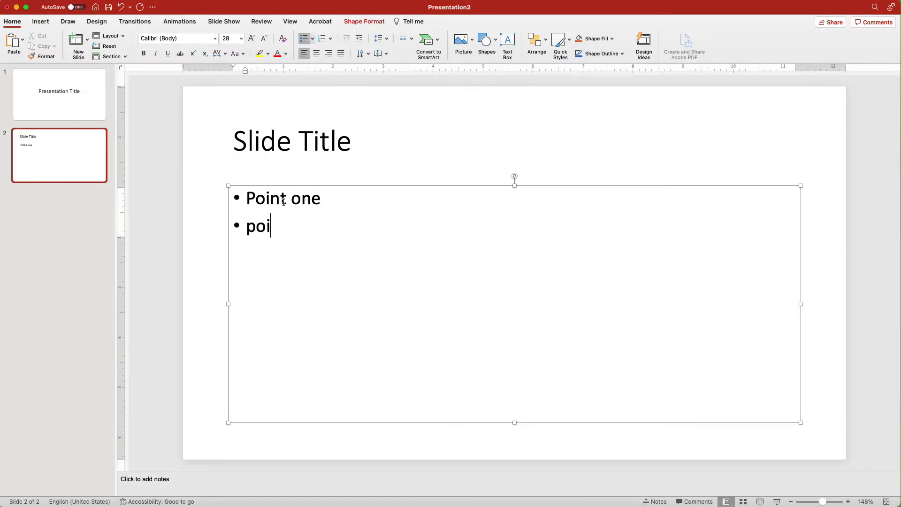
{"action": "type", "text": "nt two point t"}
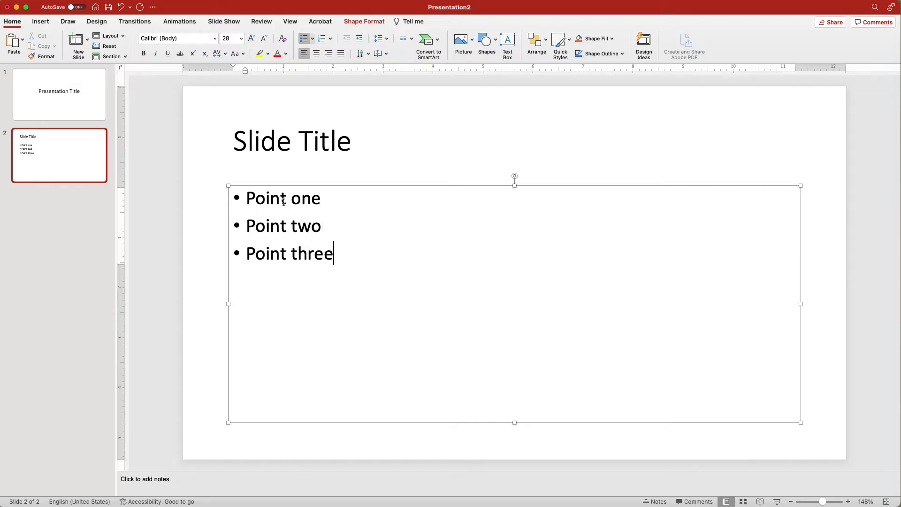
{"action": "left_click", "coordinate": [155, 210]}
{"action": "key", "text": "super+z"}
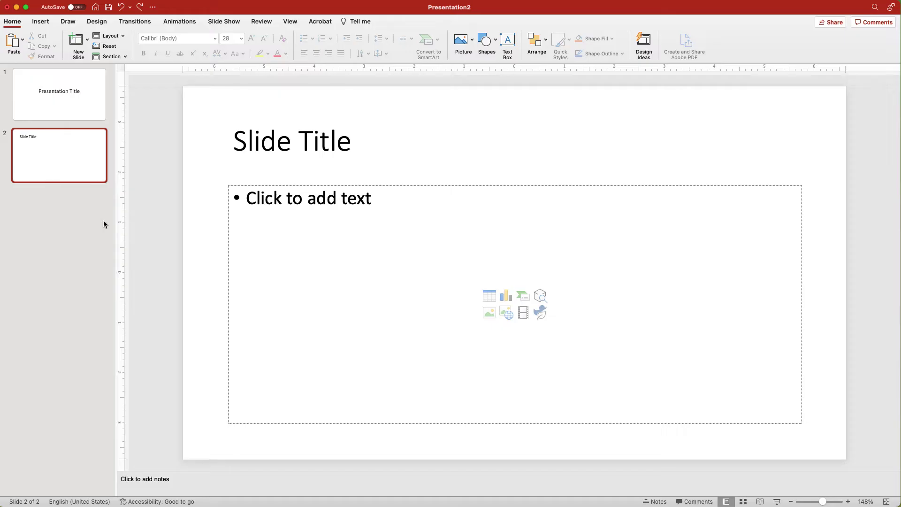
- Add three more title-and-content slides (slides 3–5) and show the new-slide layout choices
{"action": "left_click", "coordinate": [76, 42]}
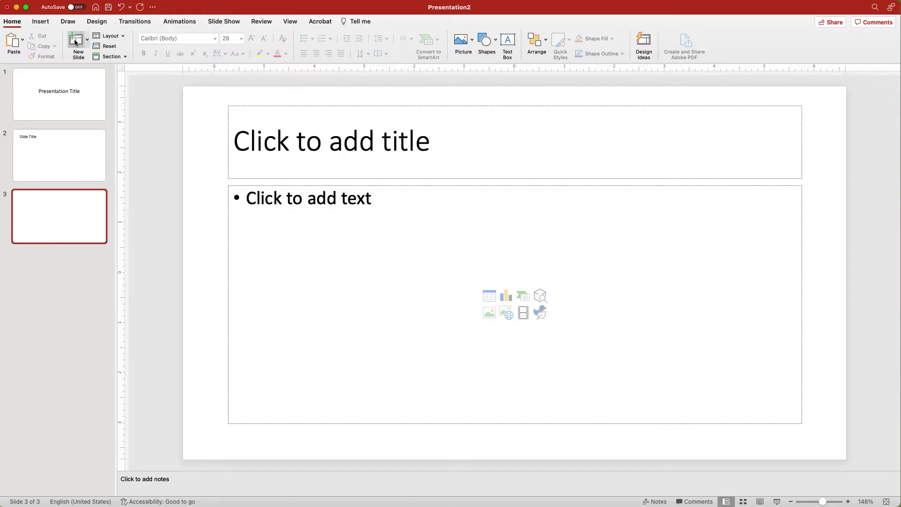
{"action": "left_click", "coordinate": [75, 42]}
{"action": "left_click", "coordinate": [75, 42]}
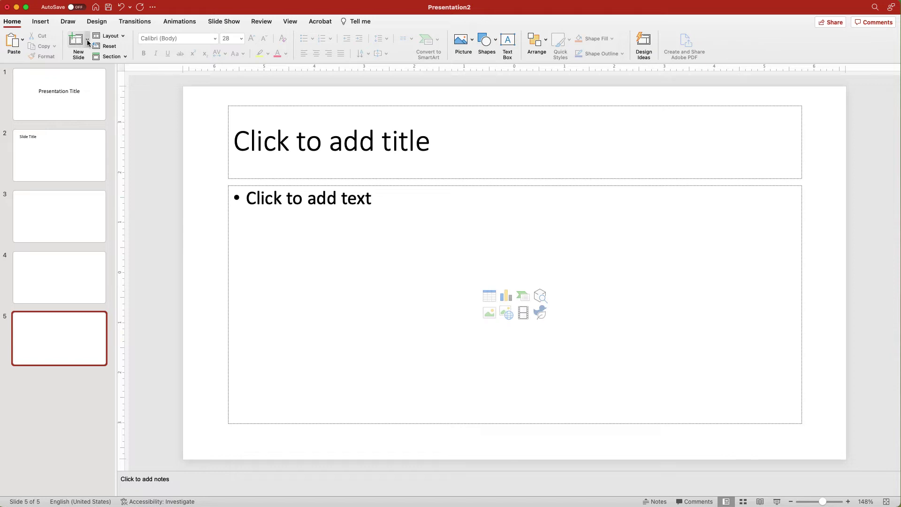
{"action": "left_click", "coordinate": [87, 39]}
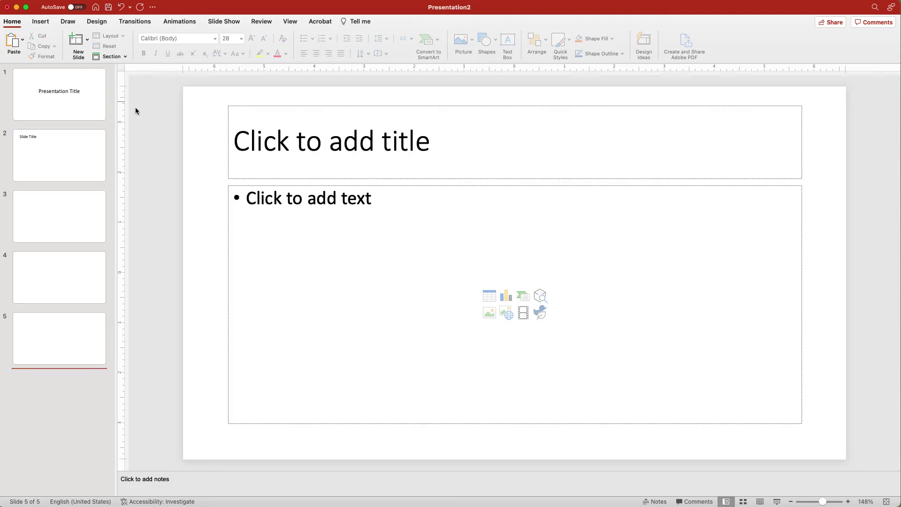
- Add a Section Header slide 6 titled 'Questions?', then return to slide 1
{"action": "left_click", "coordinate": [87, 42]}
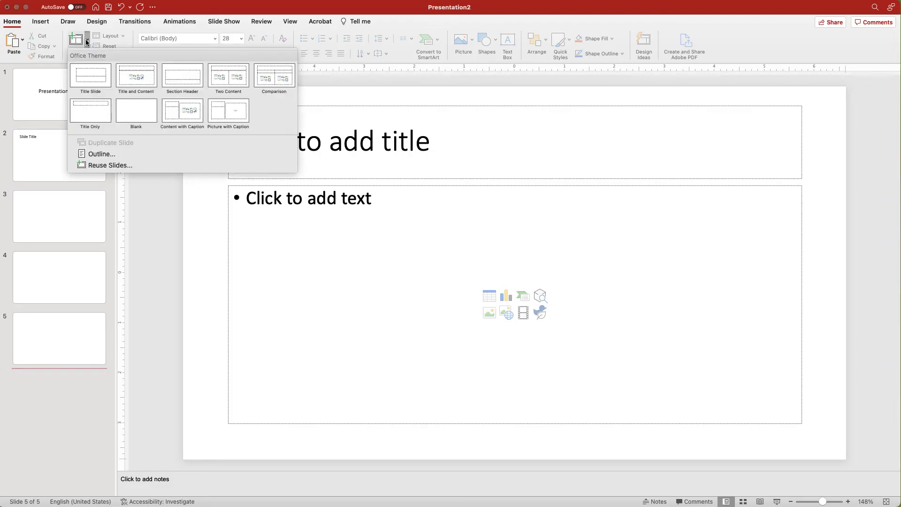
{"action": "left_click", "coordinate": [189, 78]}
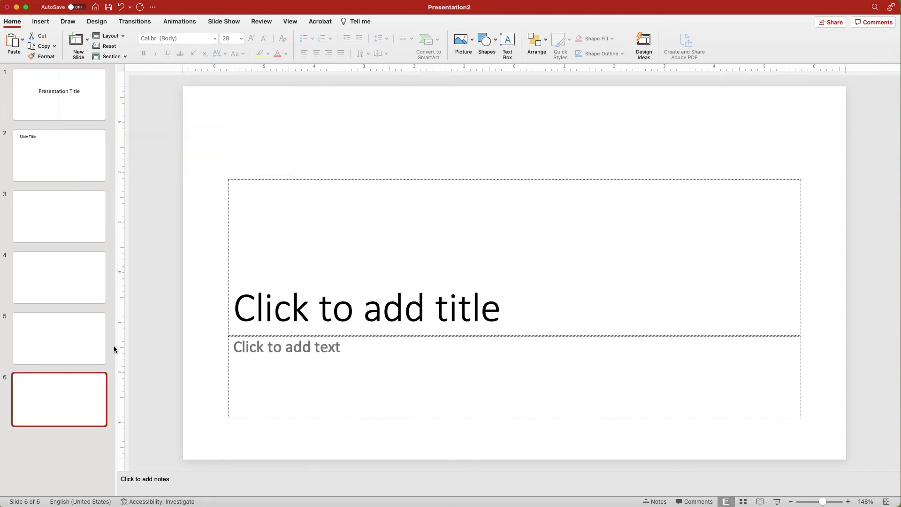
{"action": "left_click", "coordinate": [386, 312]}
{"action": "type", "text": "Qu"}
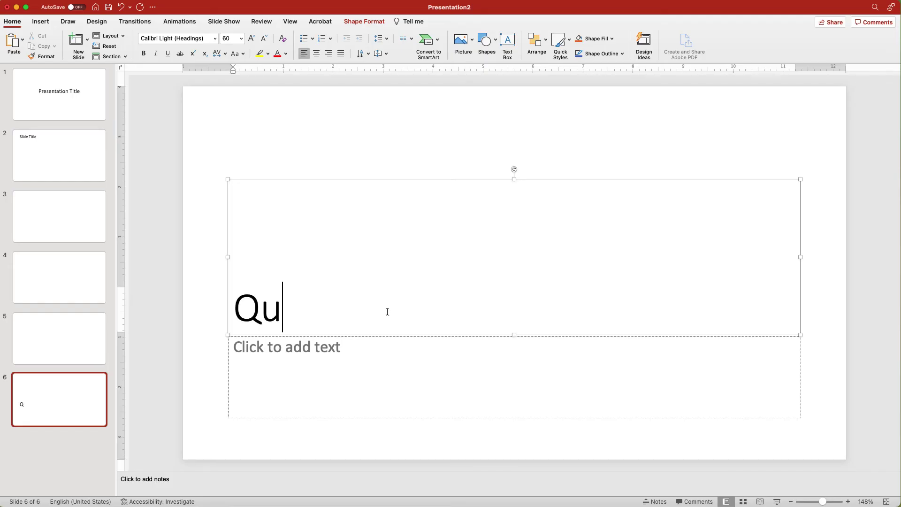
{"action": "type", "text": "estions?"}
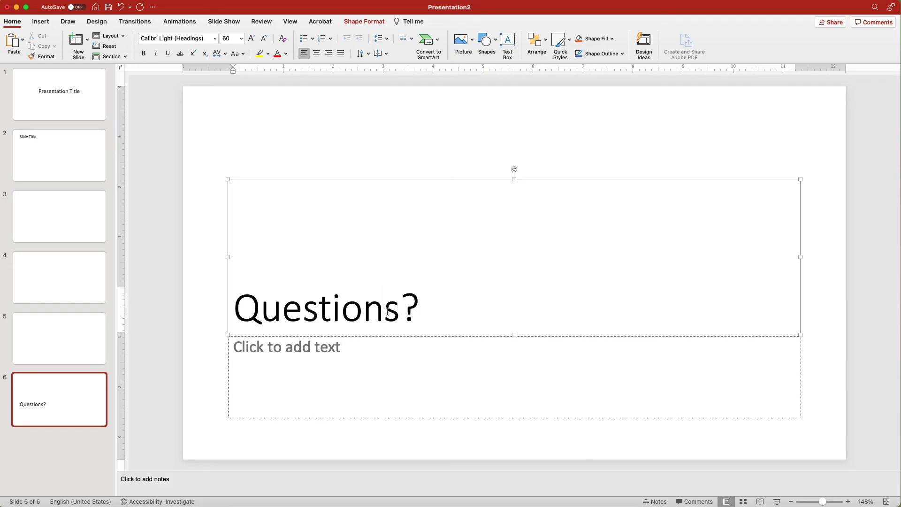
{"action": "left_click", "coordinate": [156, 330]}
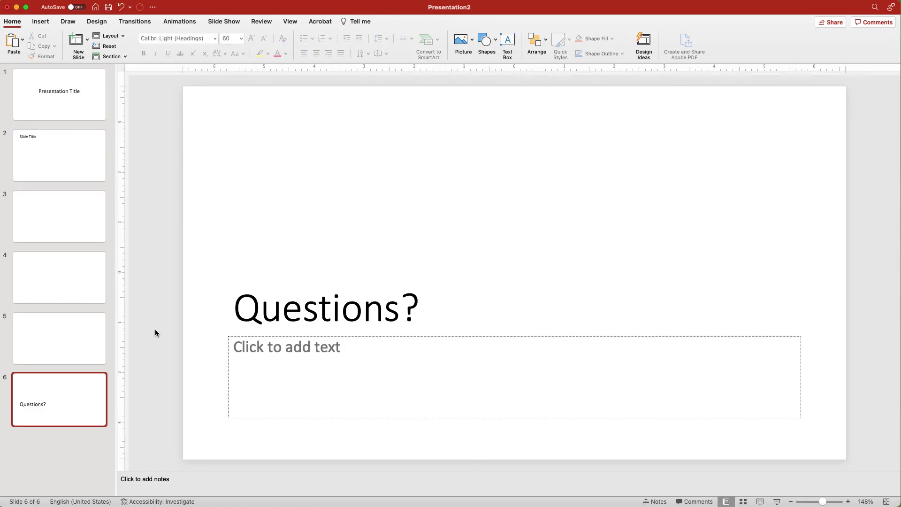
{"action": "key", "text": "Home"}
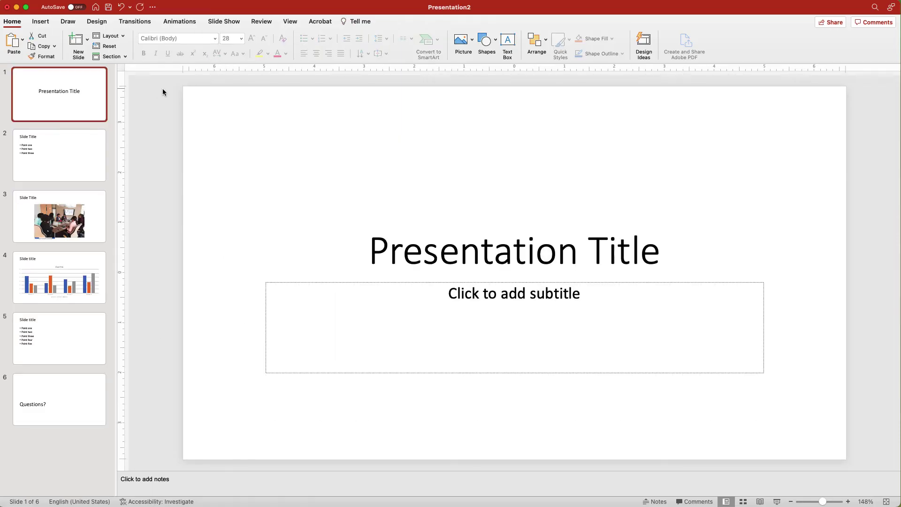
- Show the Slide Show ribbon options for presenting the six-slide deck
{"action": "left_click", "coordinate": [222, 21]}
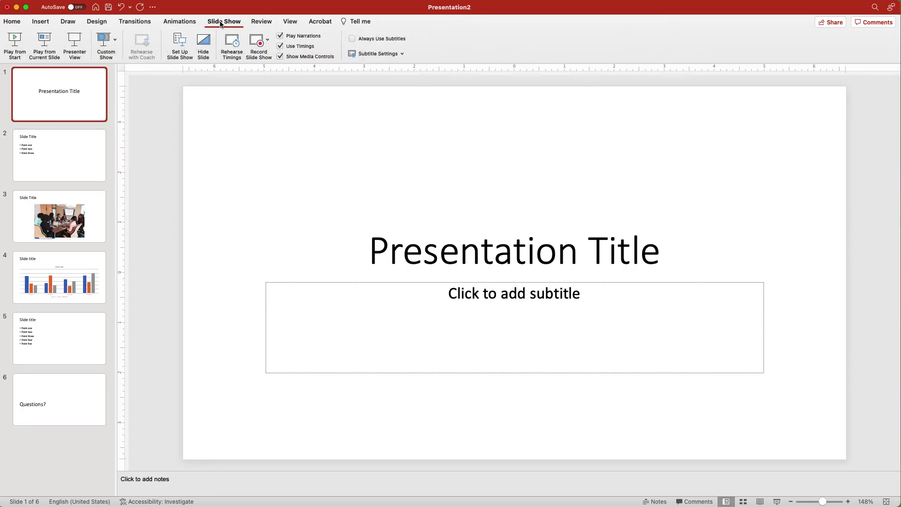